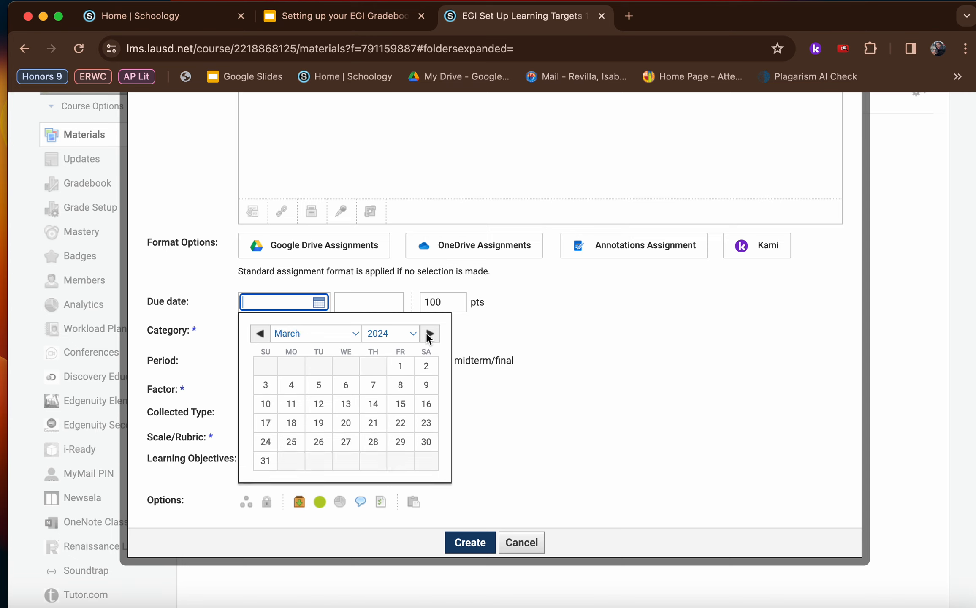
Set the new assignment's due date to June 14, 2024
click(430, 334)
click(429, 333)
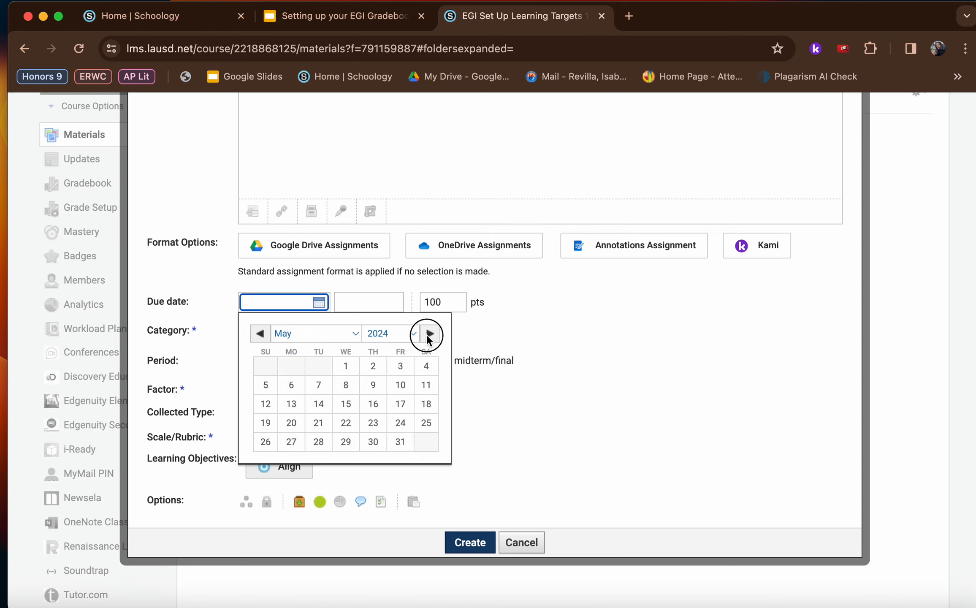
click(430, 333)
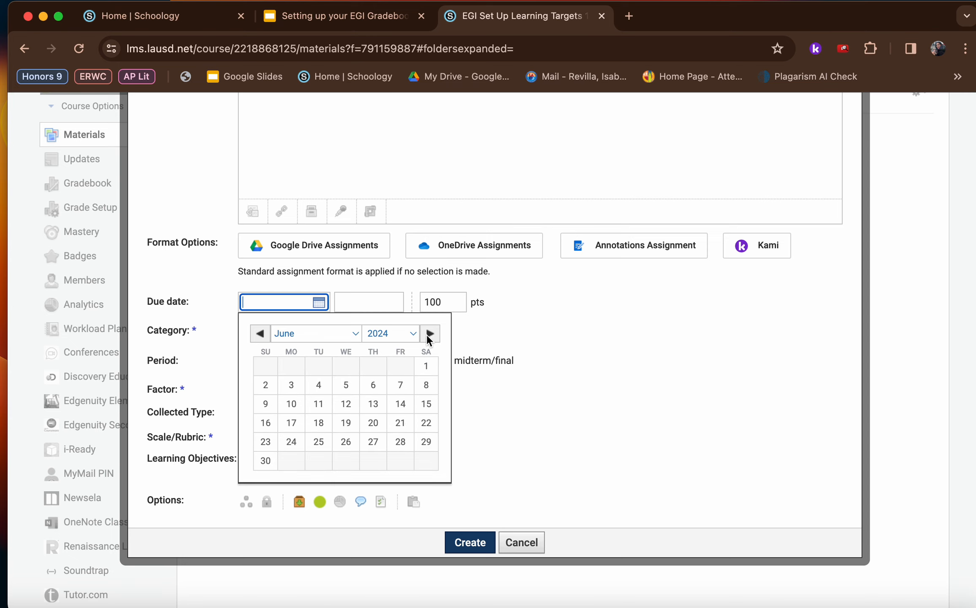
click(402, 402)
scroll(393, 470, down, 3)
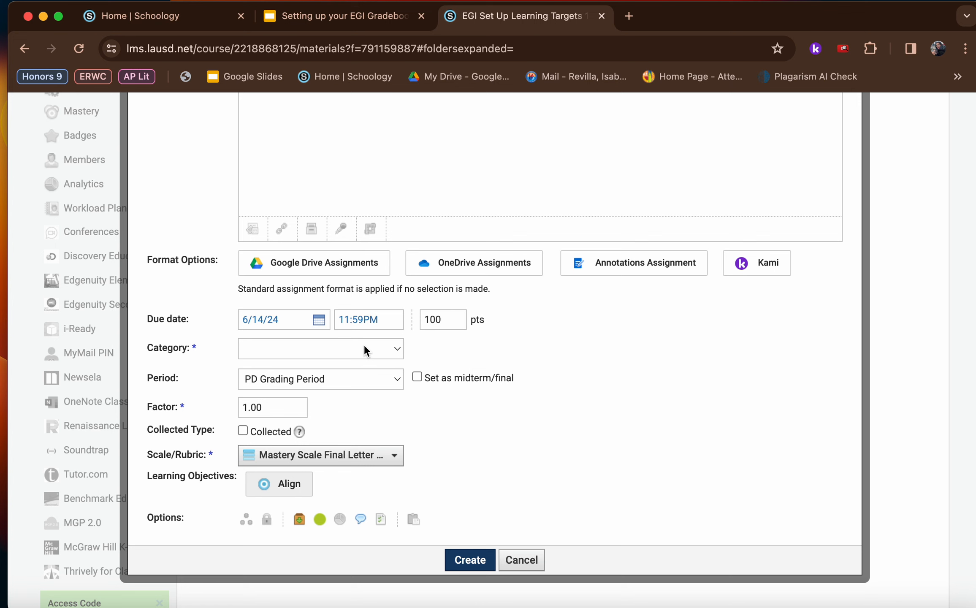
Assign the new CCSS 11-12.1 assignment to the "I can cite strong evidence" category
click(365, 347)
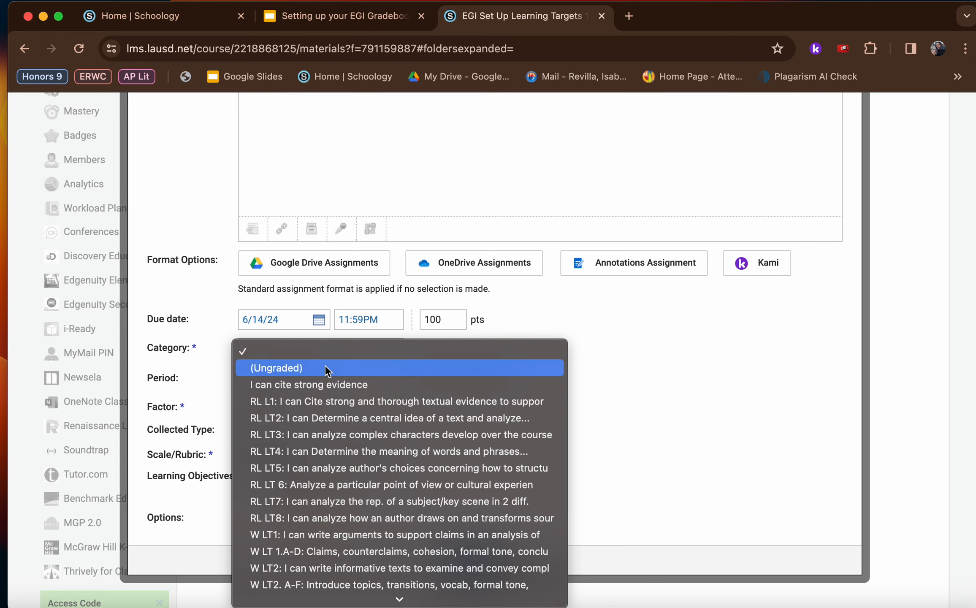
click(327, 384)
scroll(328, 386, up, 3)
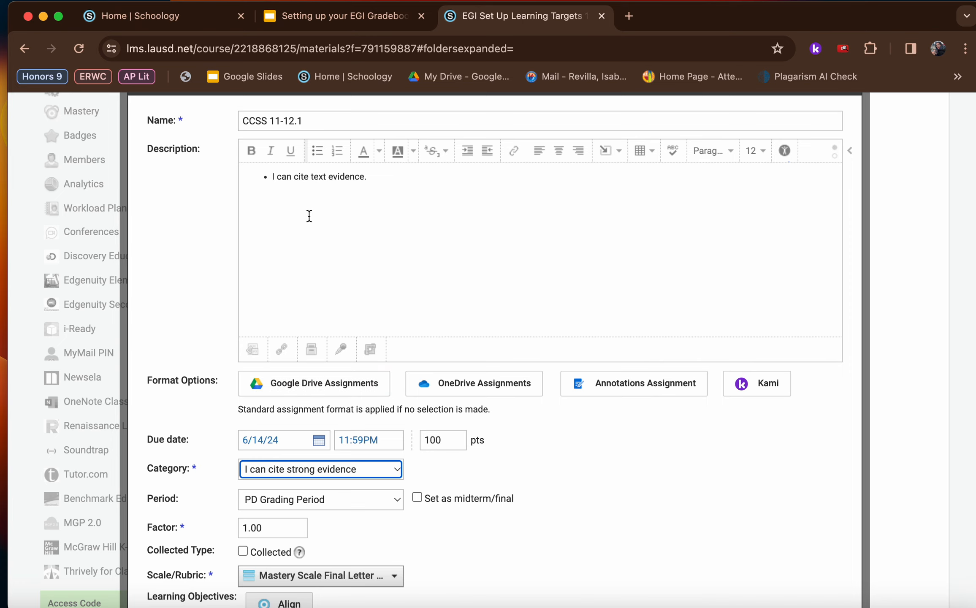
Set the assignment's scale to Mastery Grading and create the CCSS 11-12.1 assignment
scroll(279, 242, down, 2)
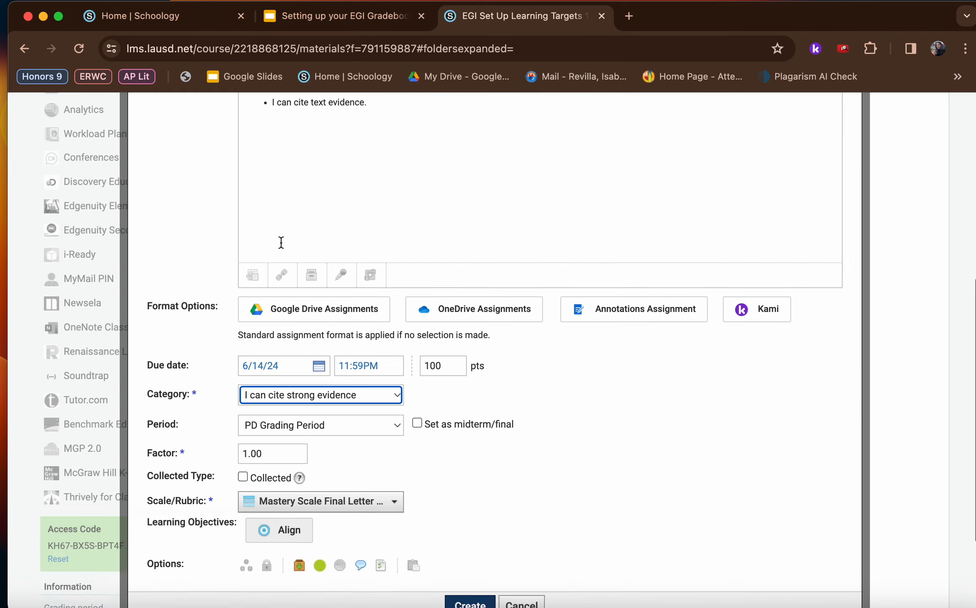
scroll(282, 253, down, 2)
scroll(333, 420, down, 1)
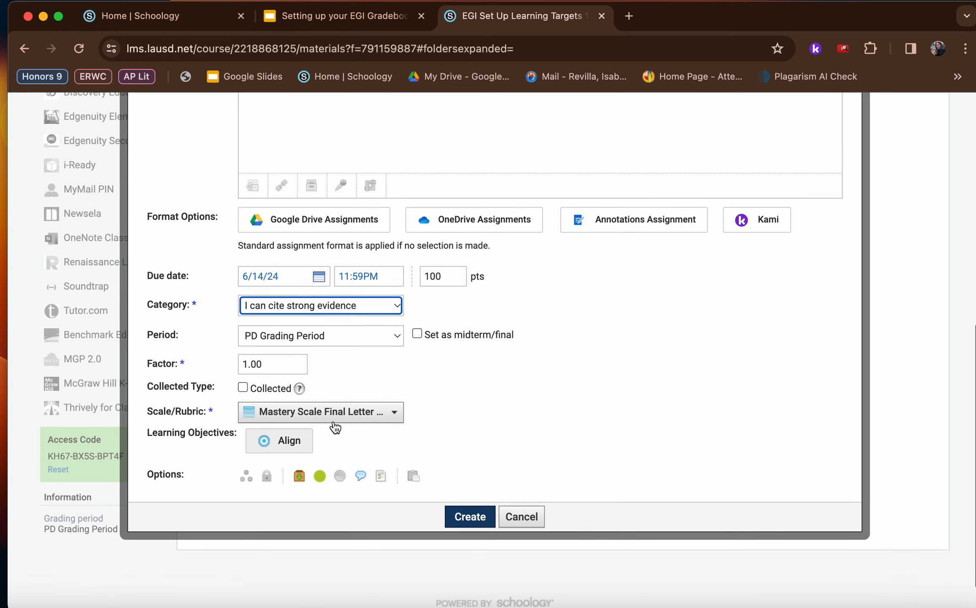
click(266, 359)
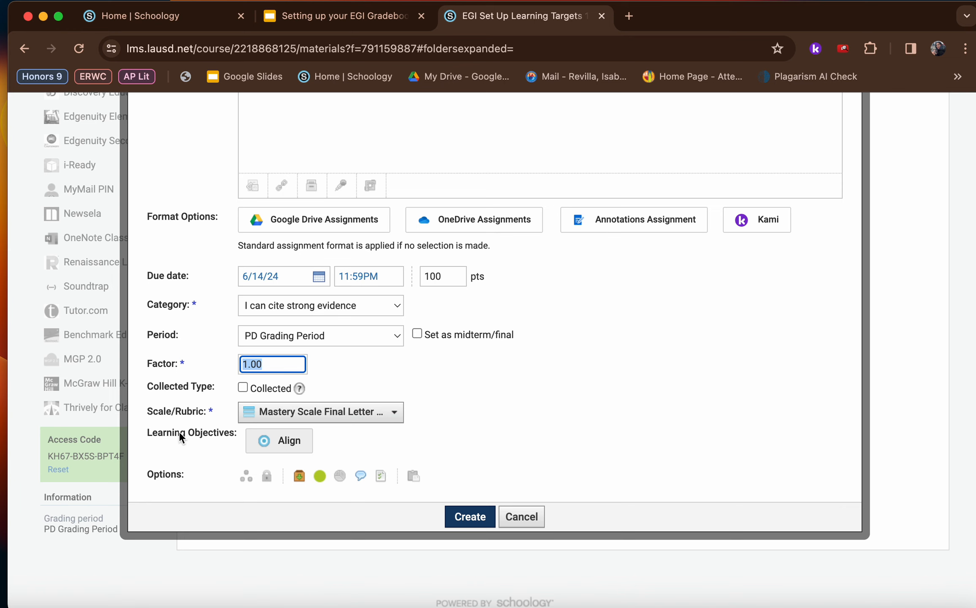
click(322, 414)
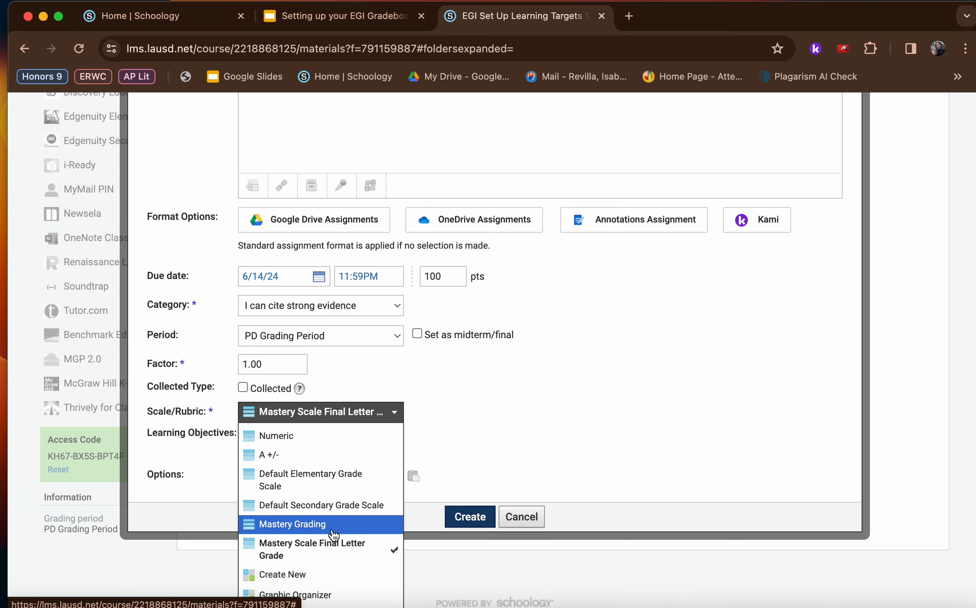
click(319, 524)
scroll(388, 493, down, 3)
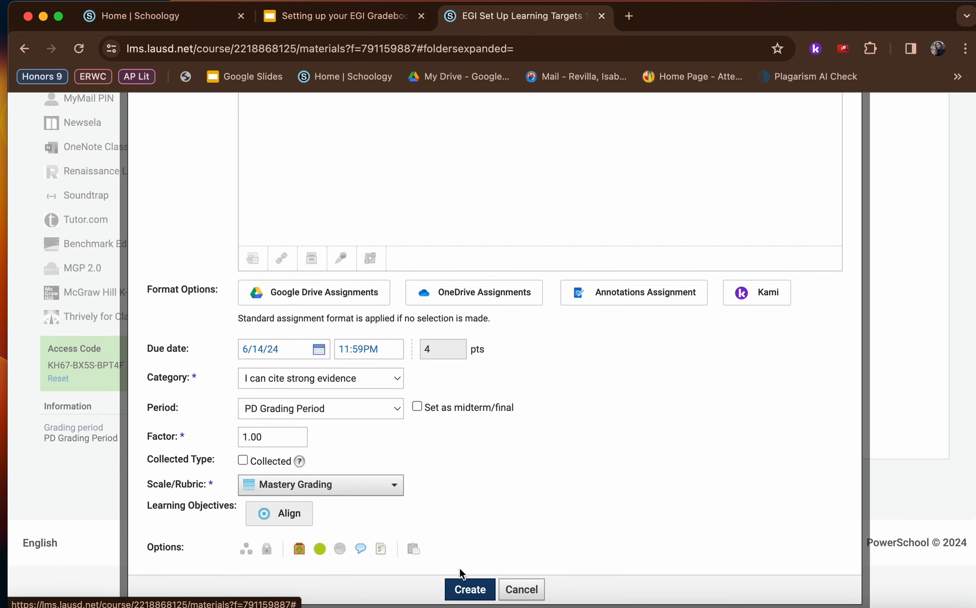
click(466, 588)
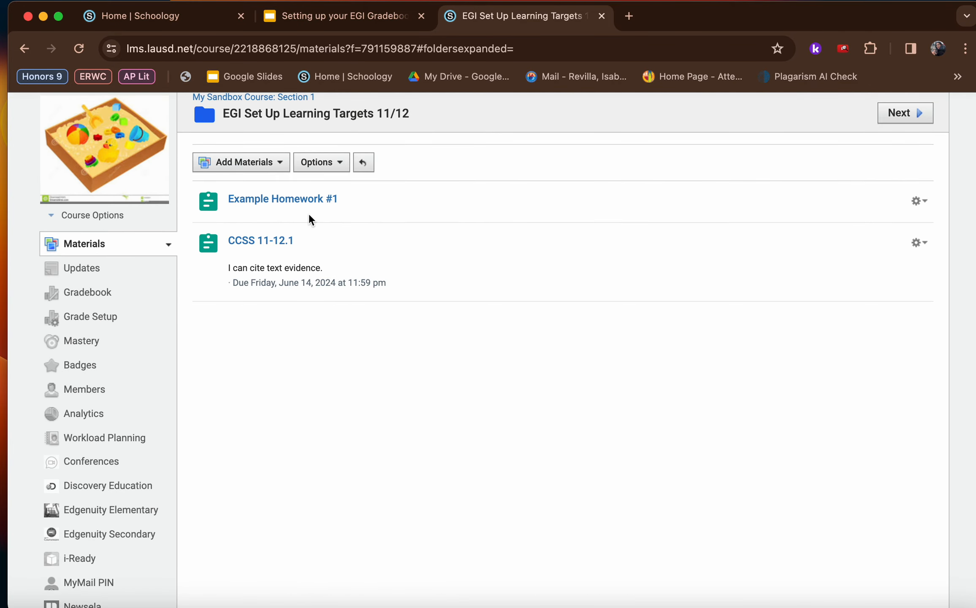
Switch to the Google Slides presentation and review the slide on transforming standards into "I Can" statements
click(297, 21)
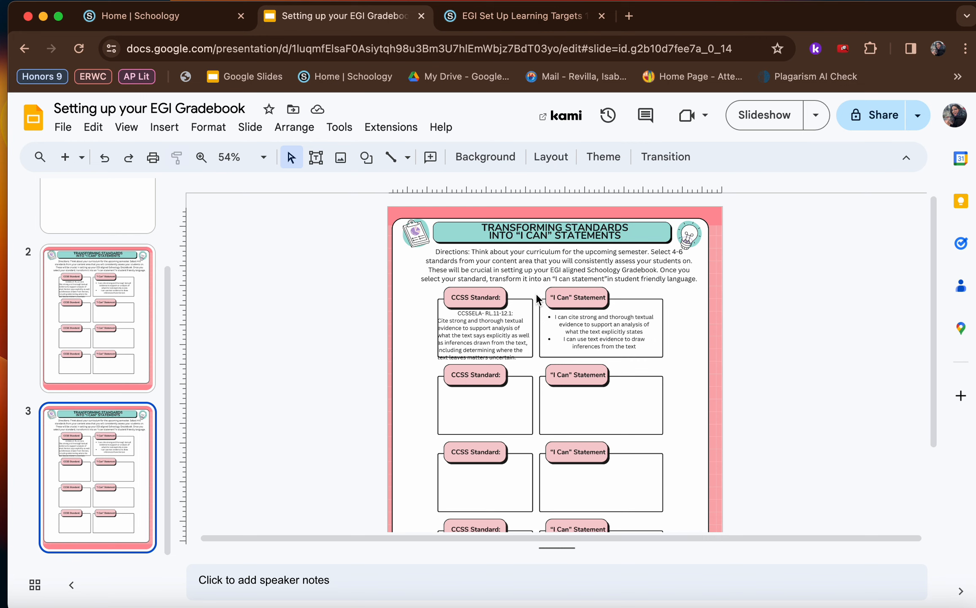
click(540, 16)
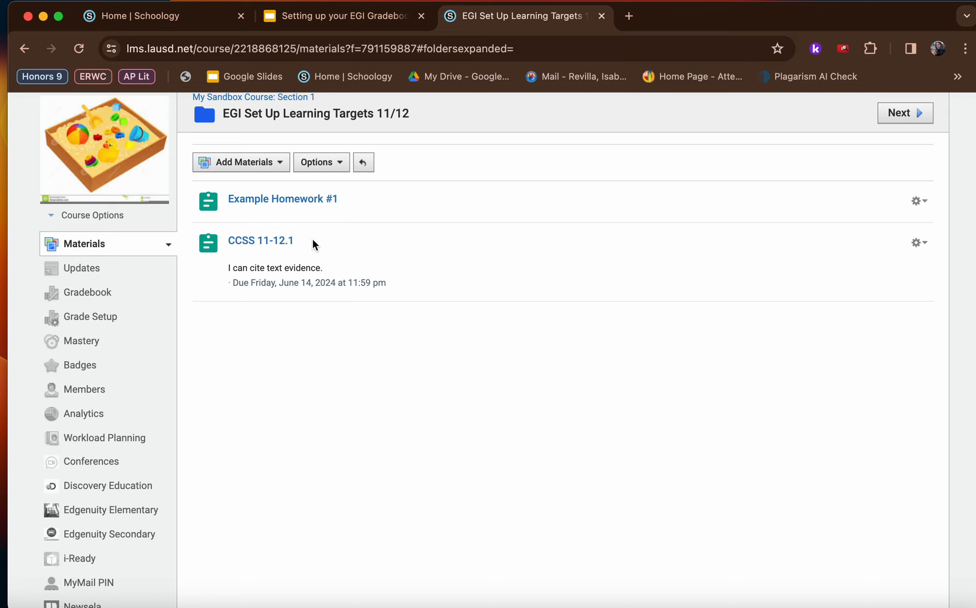
click(327, 17)
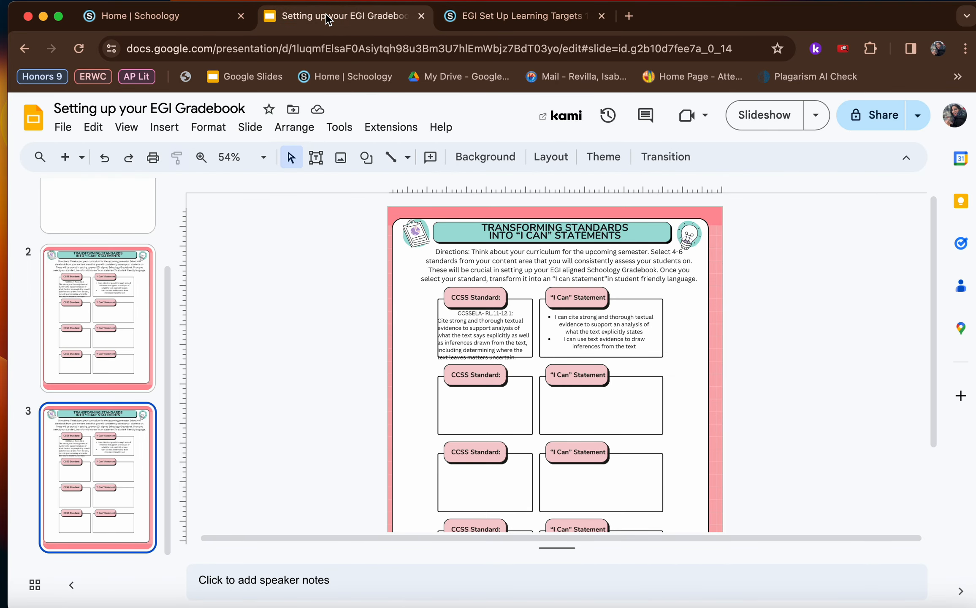
scroll(406, 336, down, 5)
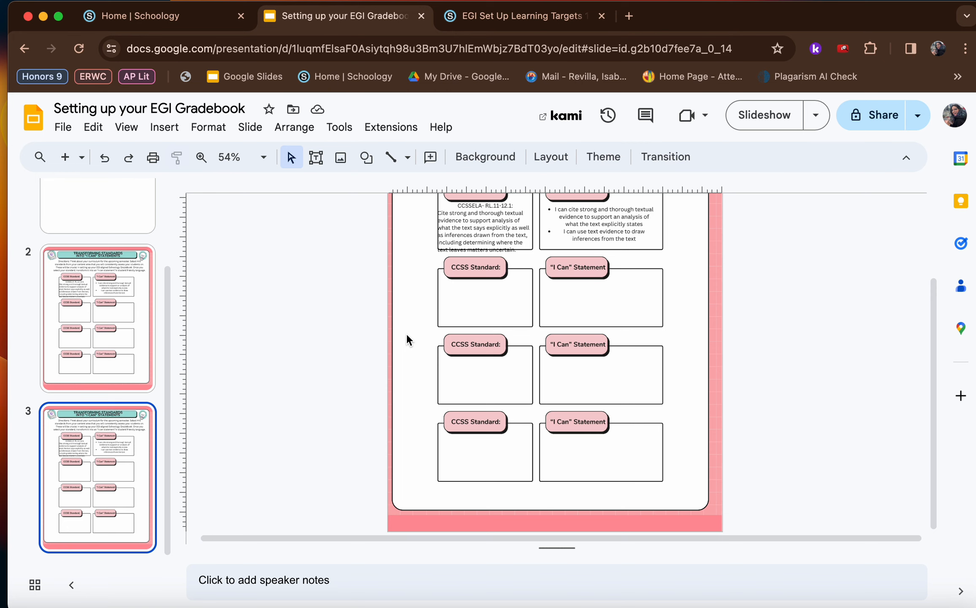
Switch back to Schoology, open the course gradebook and filter it to the "I can cite strong evidence" category
click(522, 19)
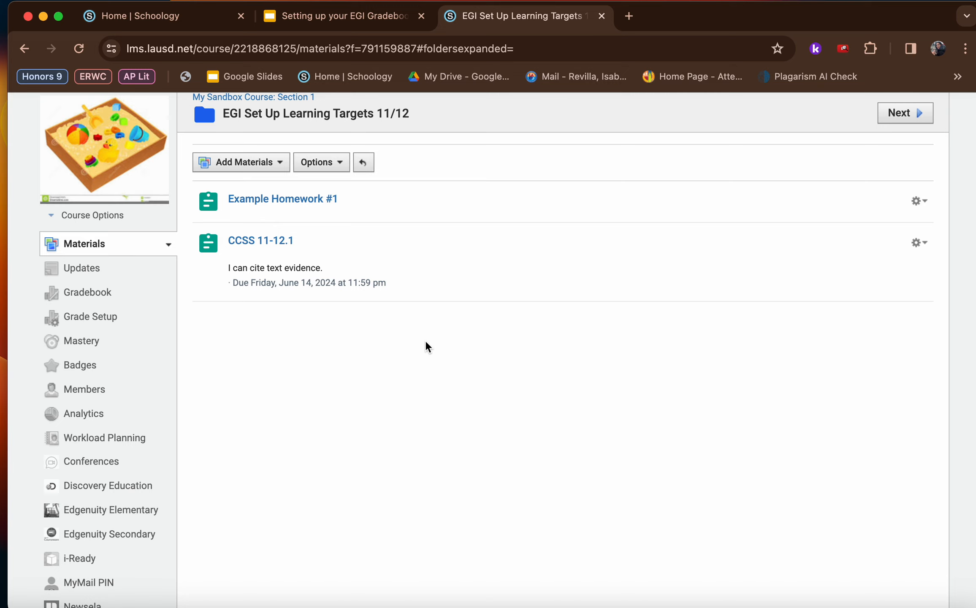
click(94, 294)
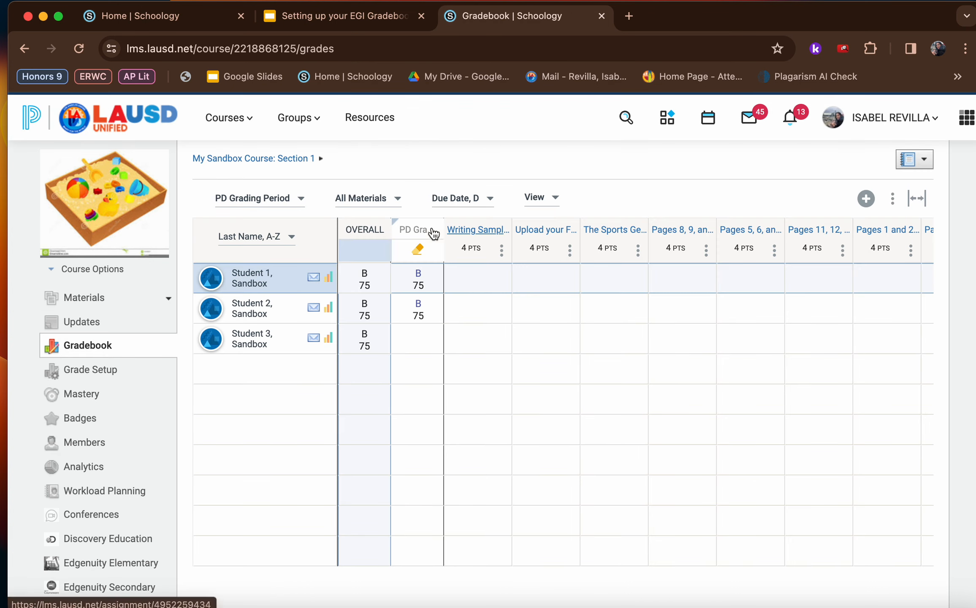
click(366, 200)
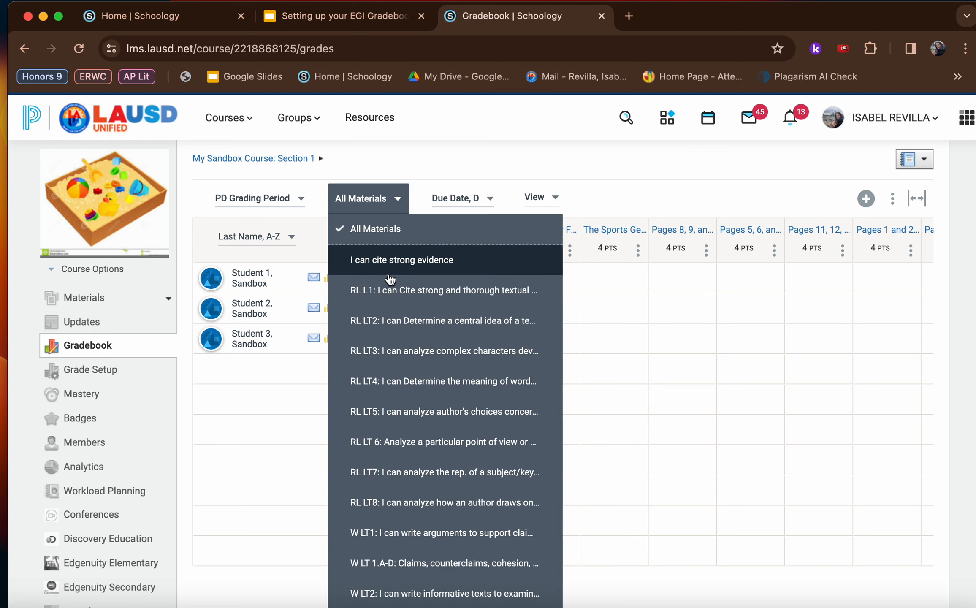
click(423, 262)
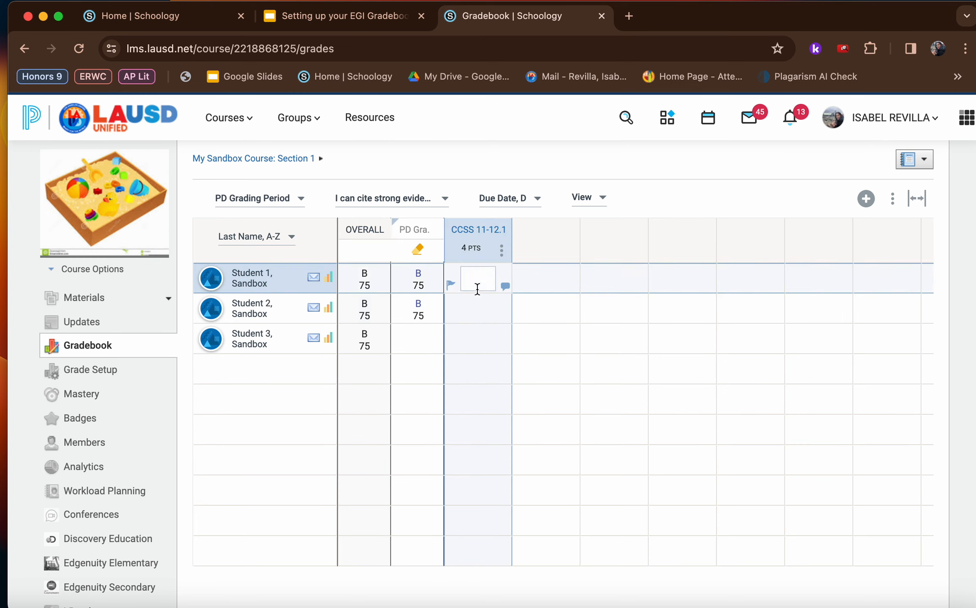
Clear the PD Grading Period grade overrides for Sandbox Student 1 and Student 2
click(422, 276)
key(BackSpace)
click(458, 144)
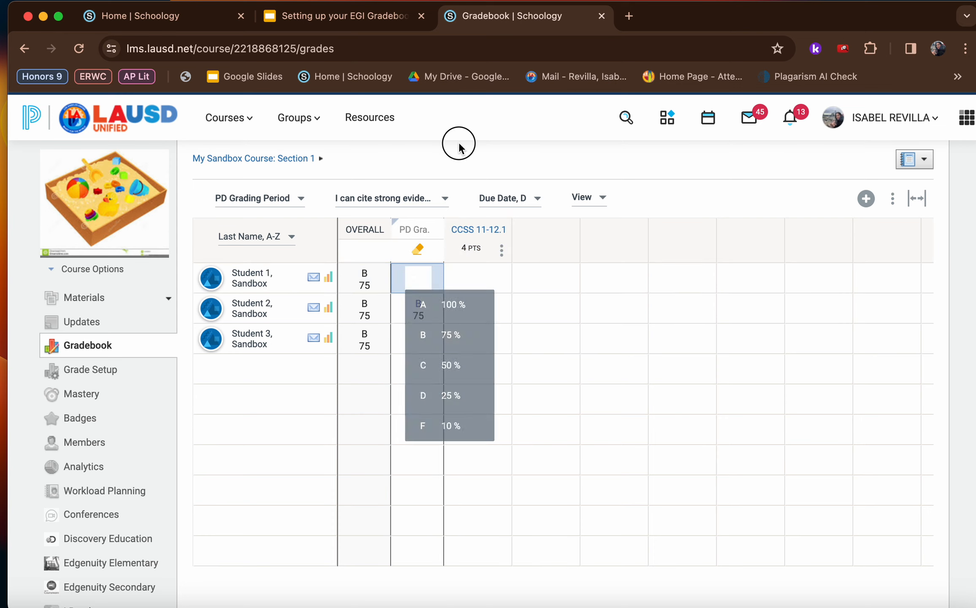
click(426, 321)
key(BackSpace)
click(470, 119)
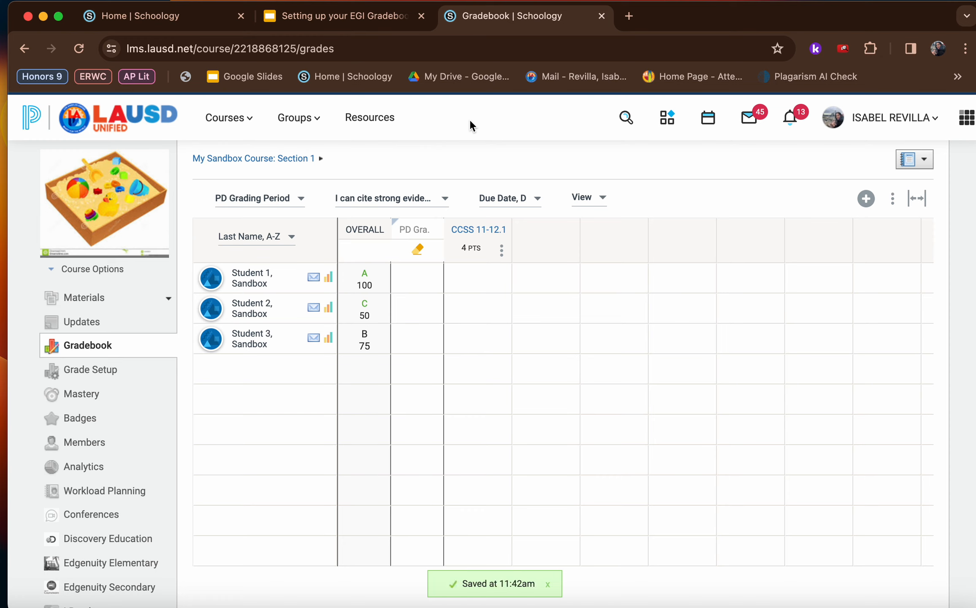
Enter CCSS 11-12.1 scores of 3 for Sandbox Student 1, 1 for Student 2 and 0 for Student 3
click(478, 278)
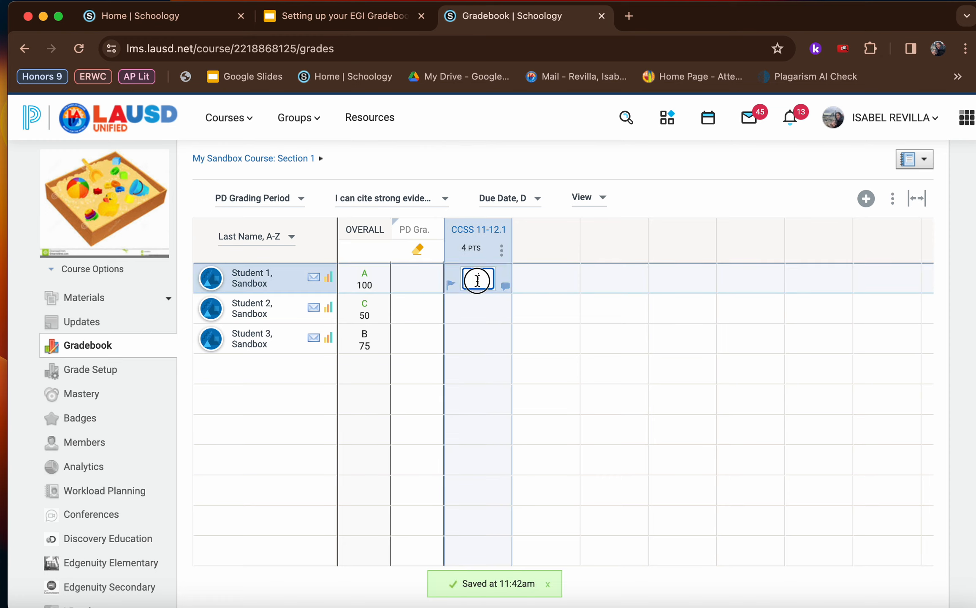
click(500, 396)
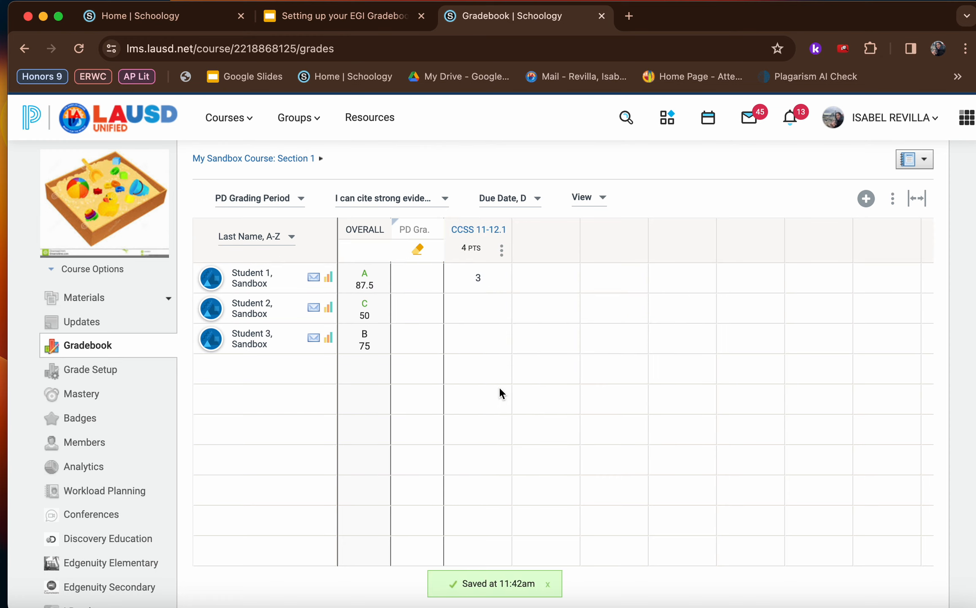
click(475, 308)
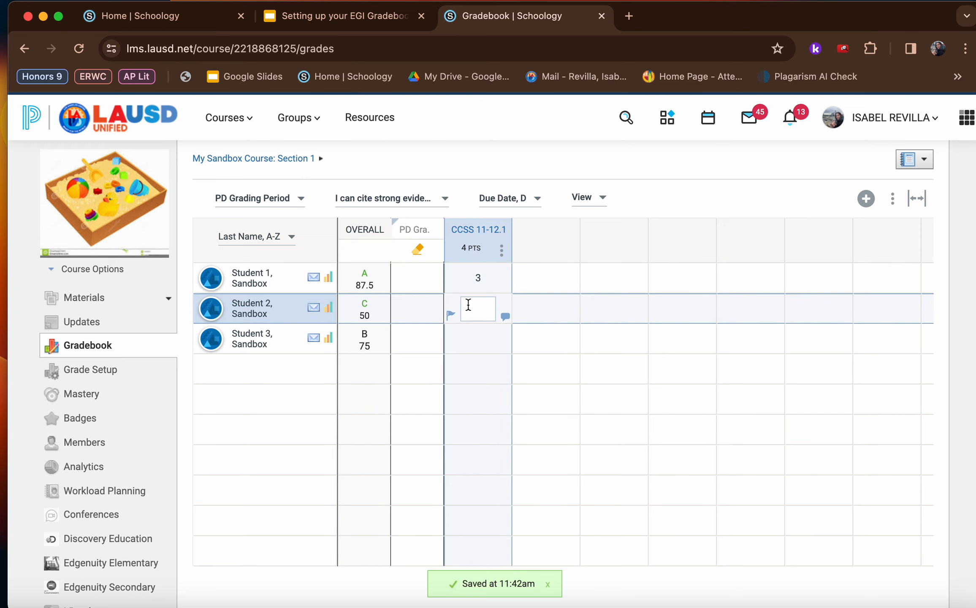
click(498, 370)
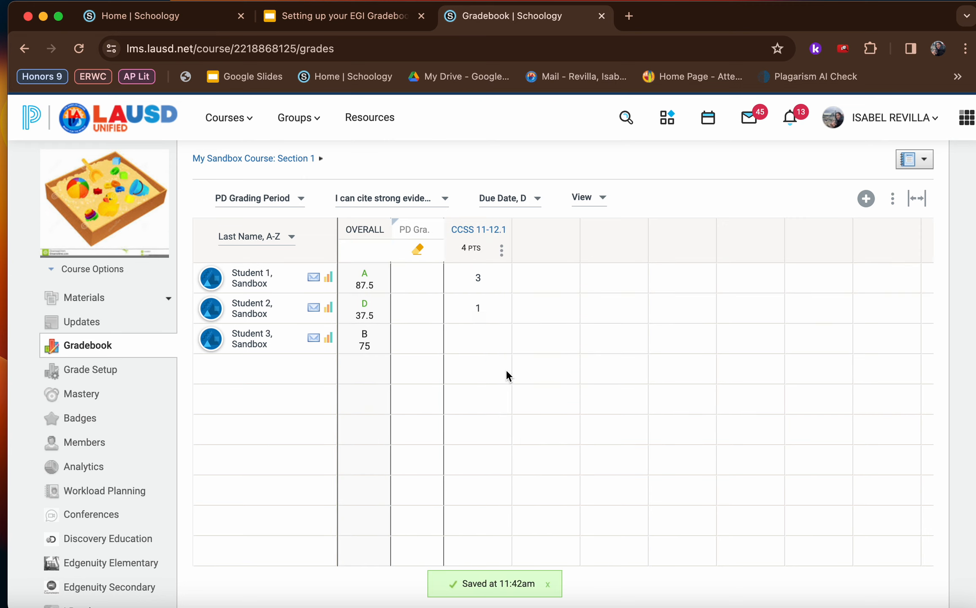
click(473, 335)
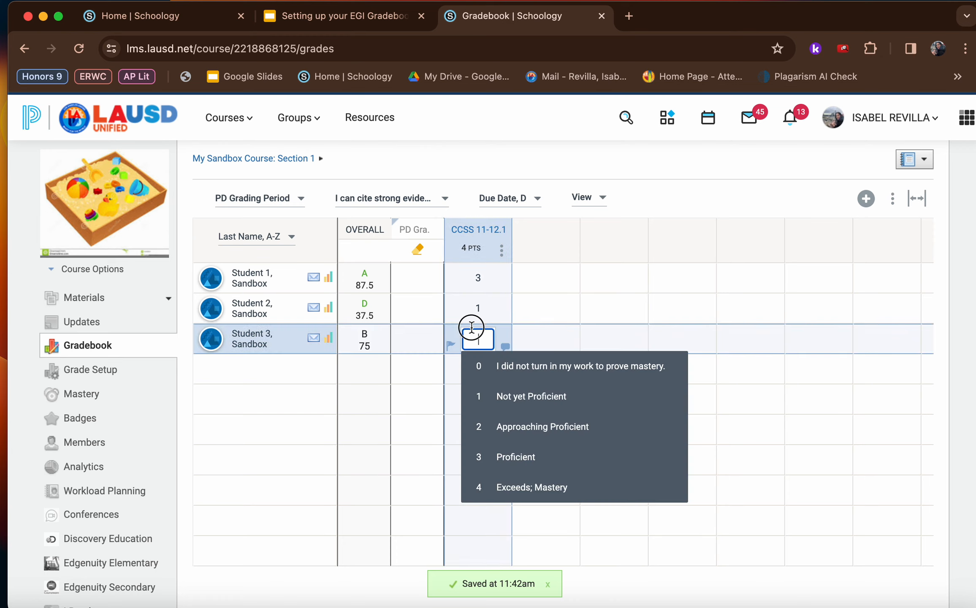
click(502, 371)
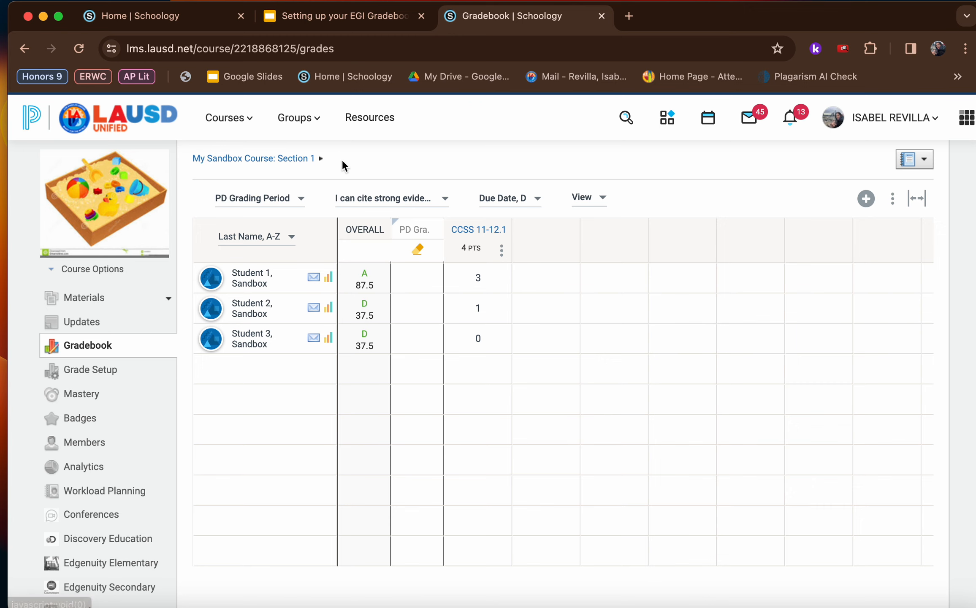
Open the EGI Set Up Learning Targets 11/12 folder in the course materials and start editing Example Homework #1
click(105, 305)
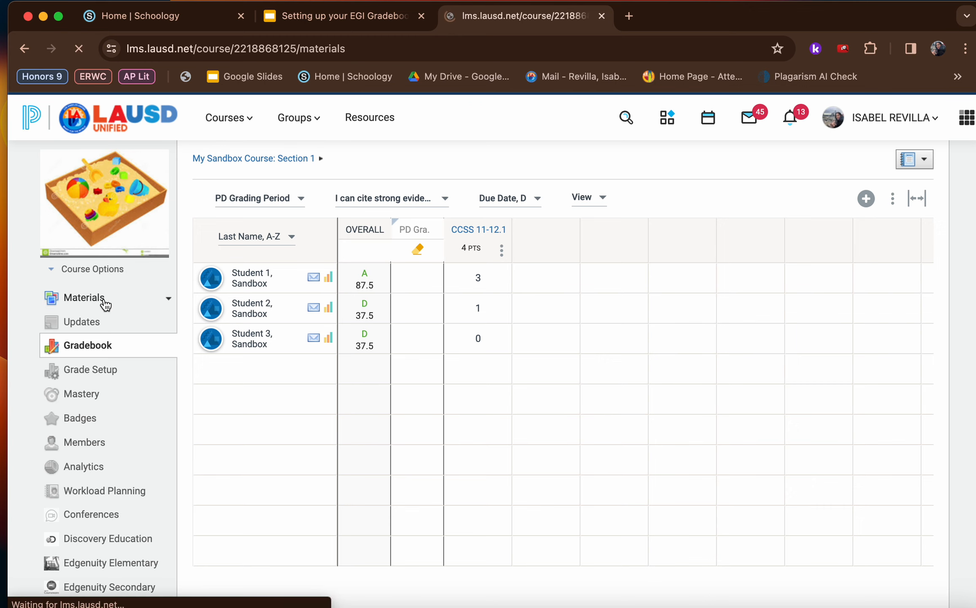
click(315, 249)
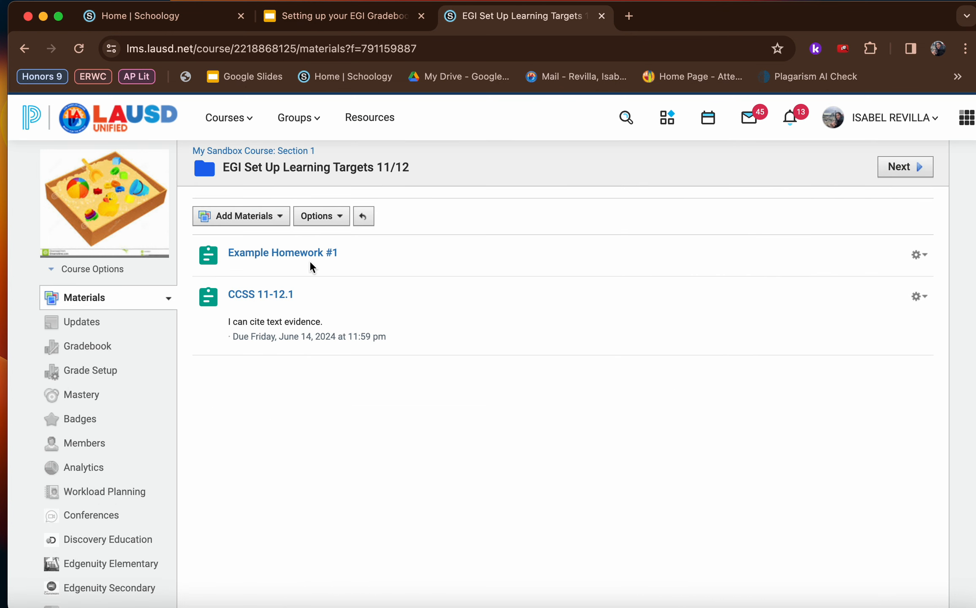
click(919, 255)
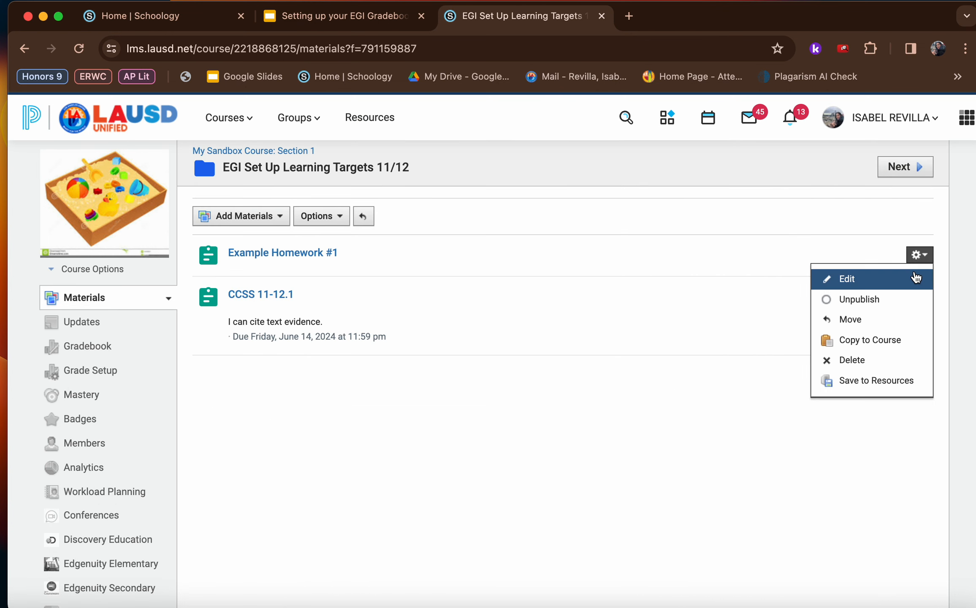
click(916, 277)
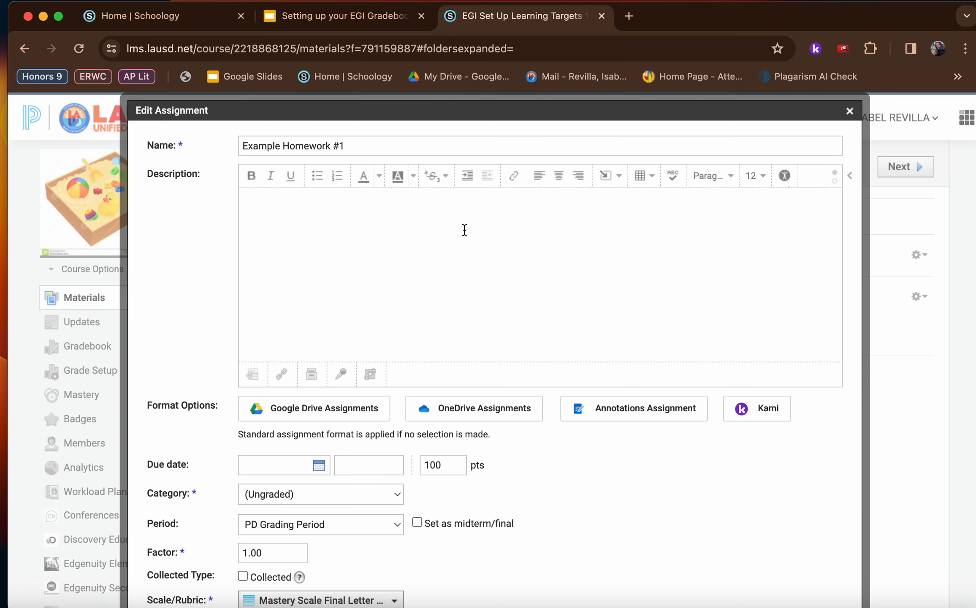
Set Example Homework #1 due 1/10/24 and assign it to the "I can cite strong evidence" category
scroll(386, 235, down, 3)
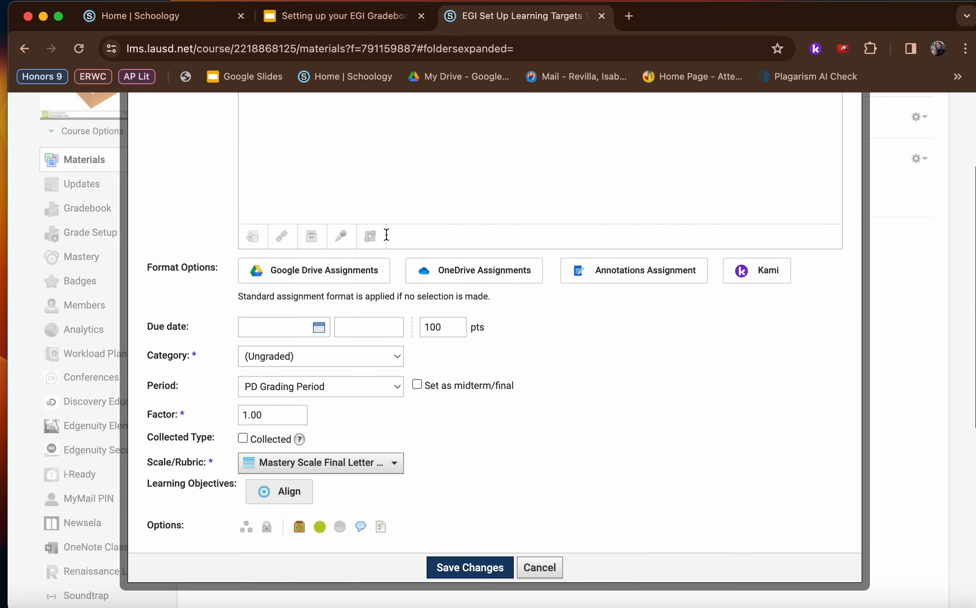
click(307, 329)
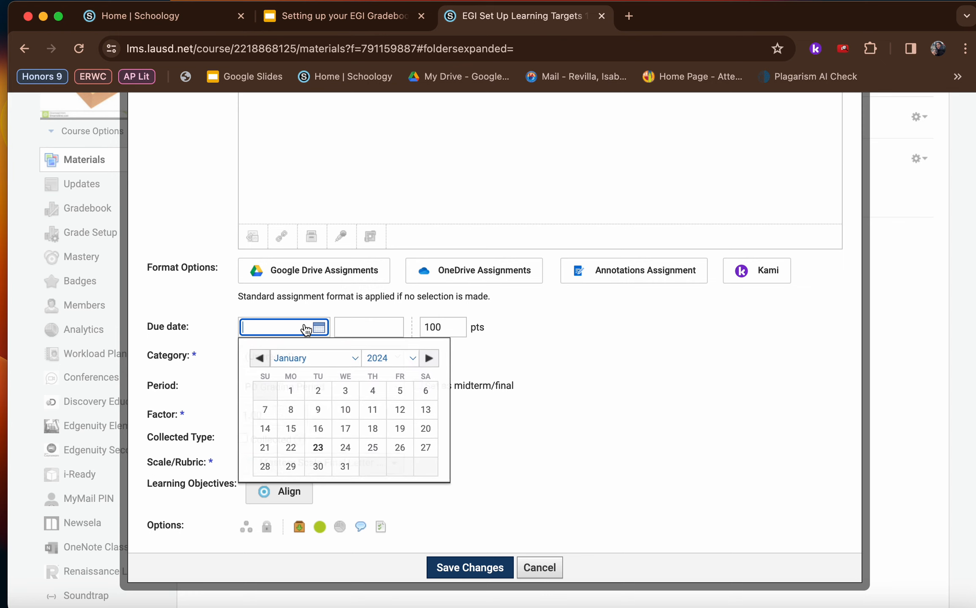
click(352, 413)
scroll(352, 415, down, 3)
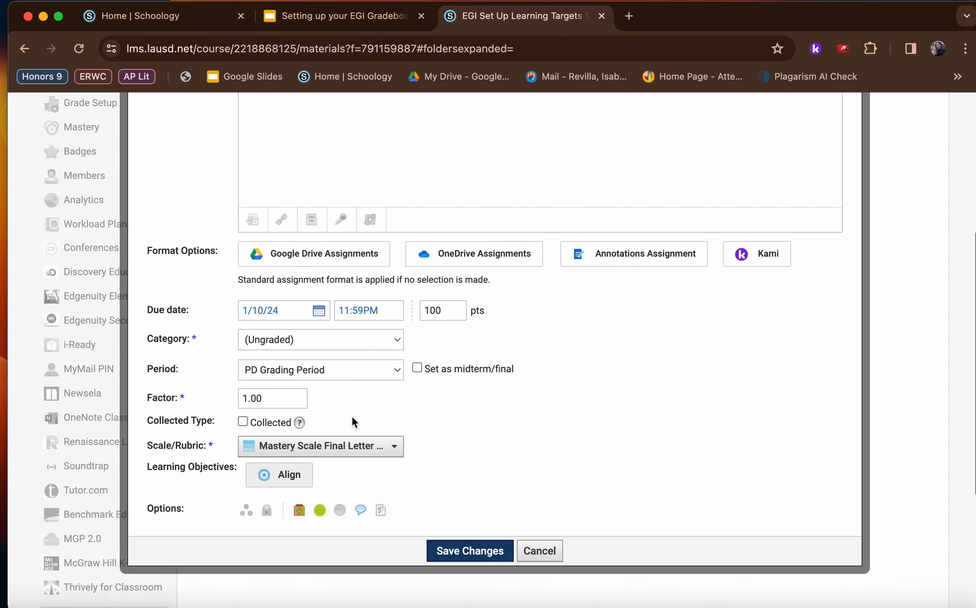
click(303, 348)
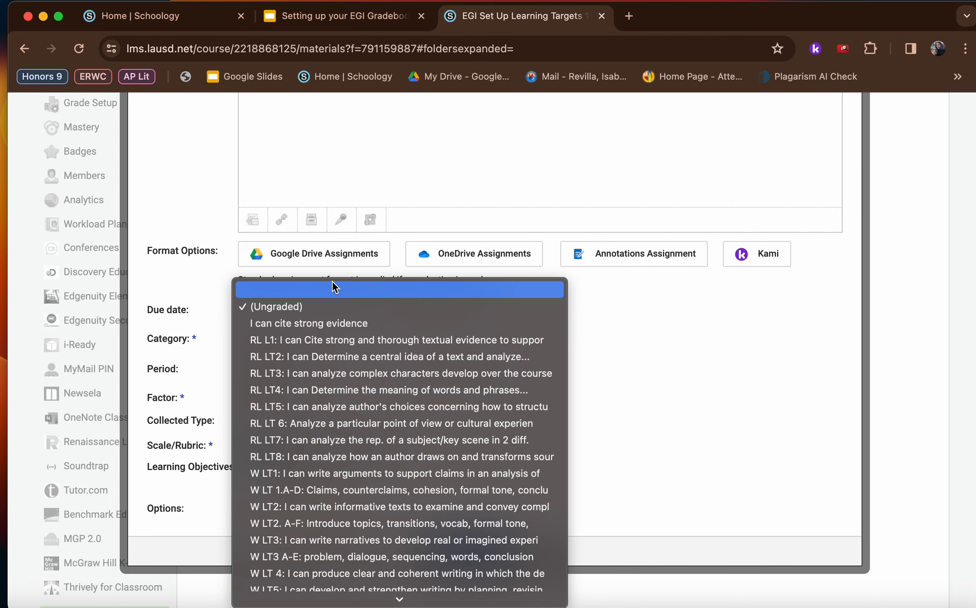
click(331, 322)
Set the homework's factor to 0.0 and its scale to Mastery Grading, and save the assignment
scroll(332, 321, down, 3)
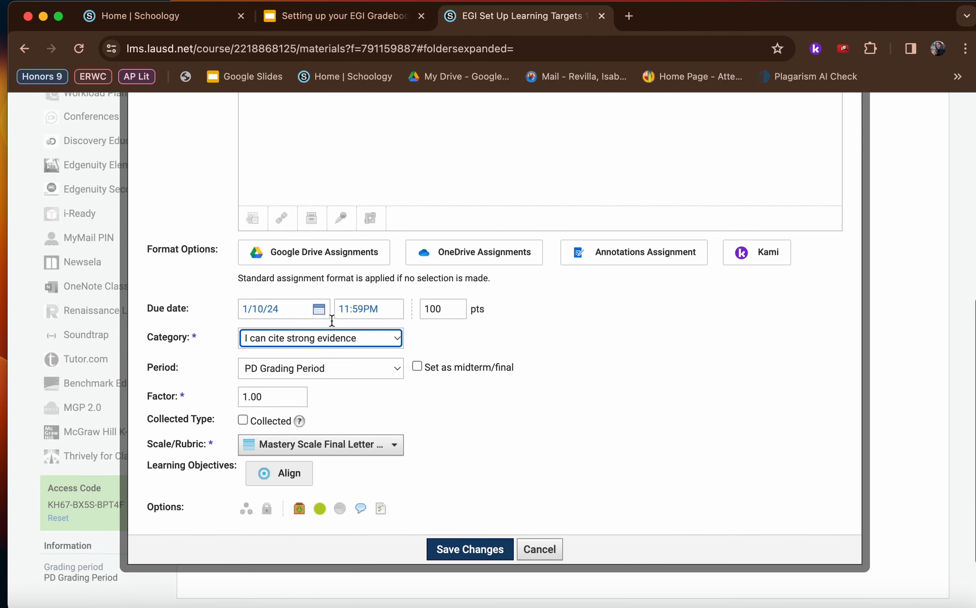
click(263, 397)
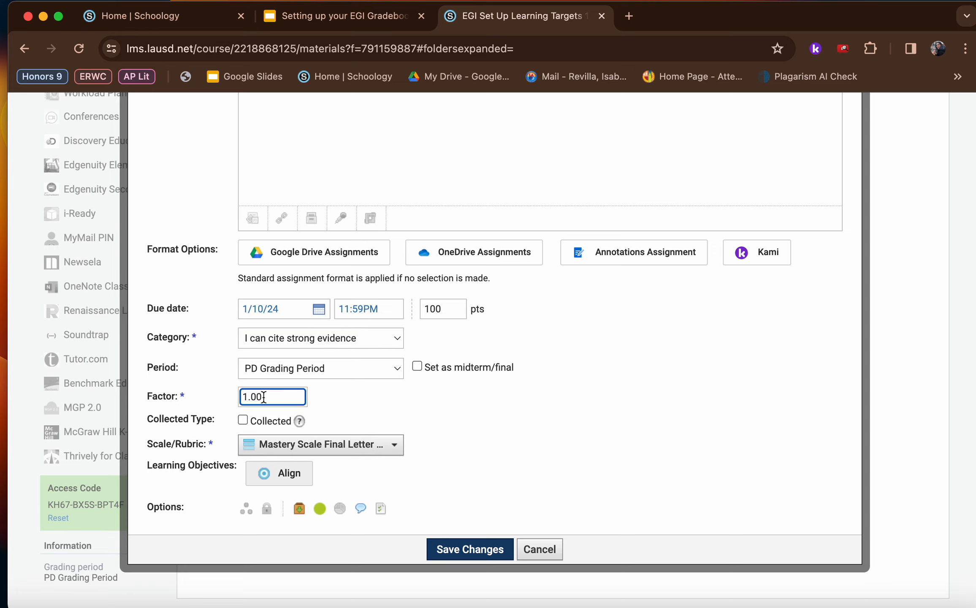
key(BackSpace)
key(BackSpace)
key(BackSpace)
key(BackSpace)
text(0.0)
click(336, 444)
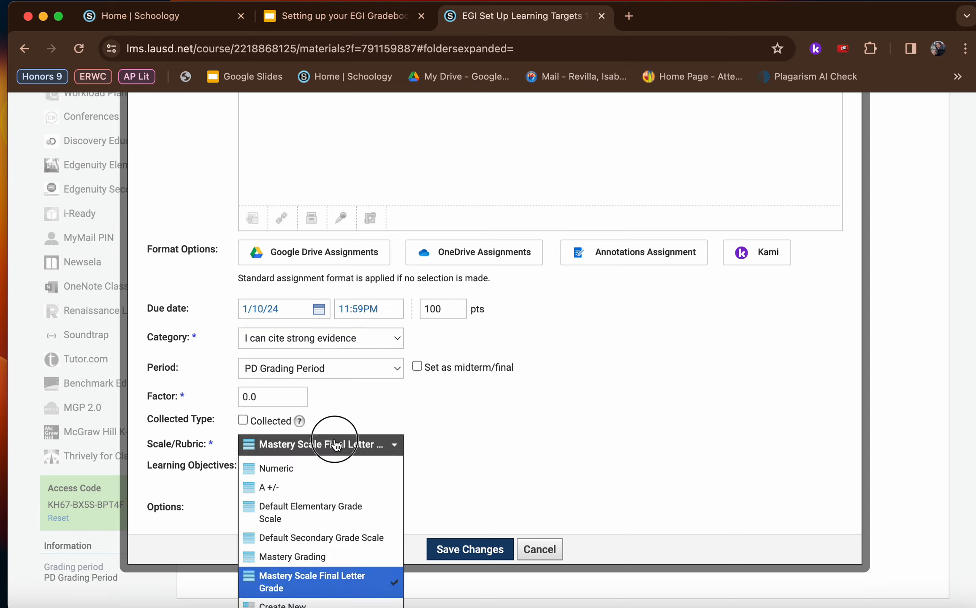
click(326, 556)
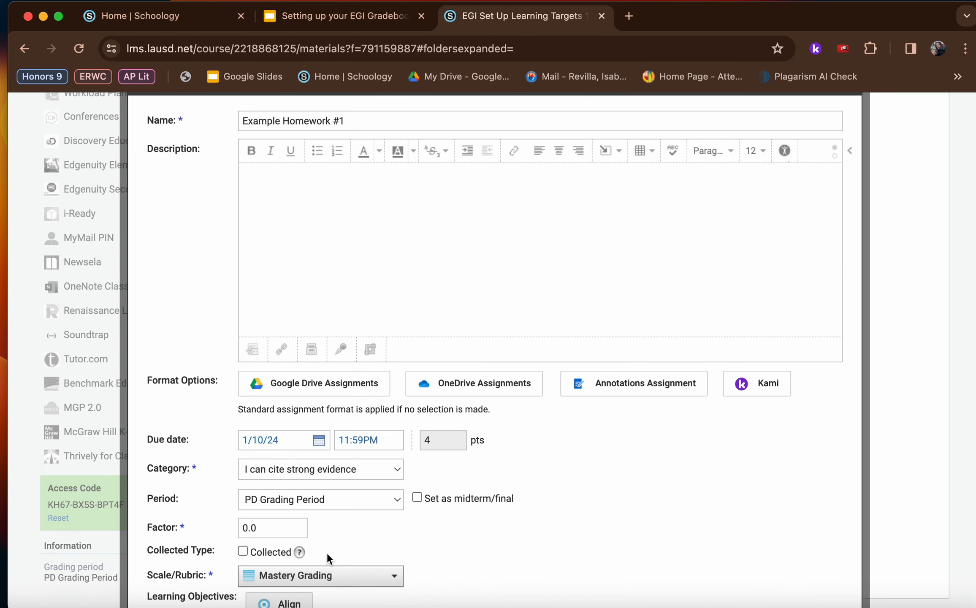
scroll(327, 555, down, 4)
click(466, 597)
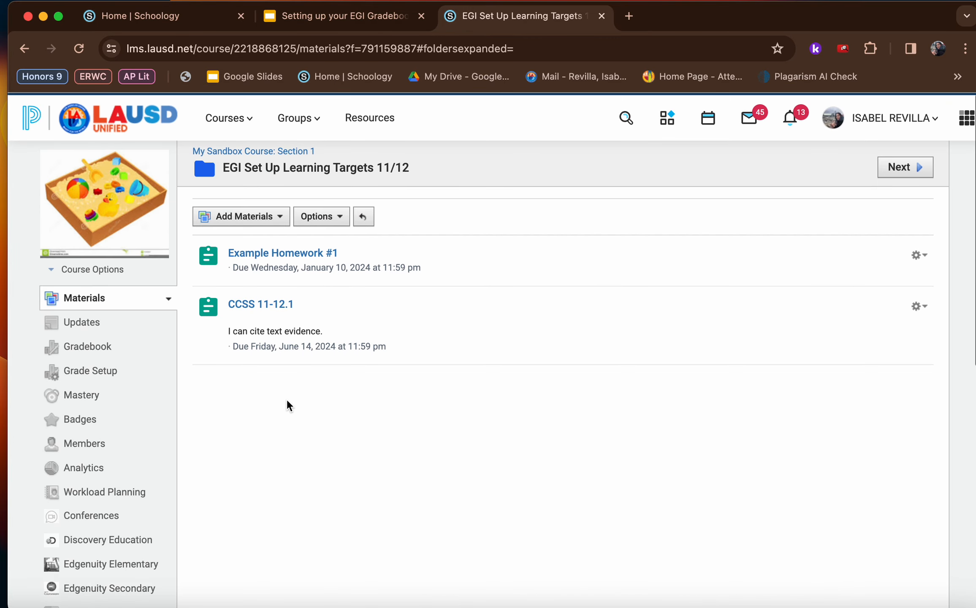
Open the course gradebook and filter it to the "I can cite strong evidence" category
click(100, 344)
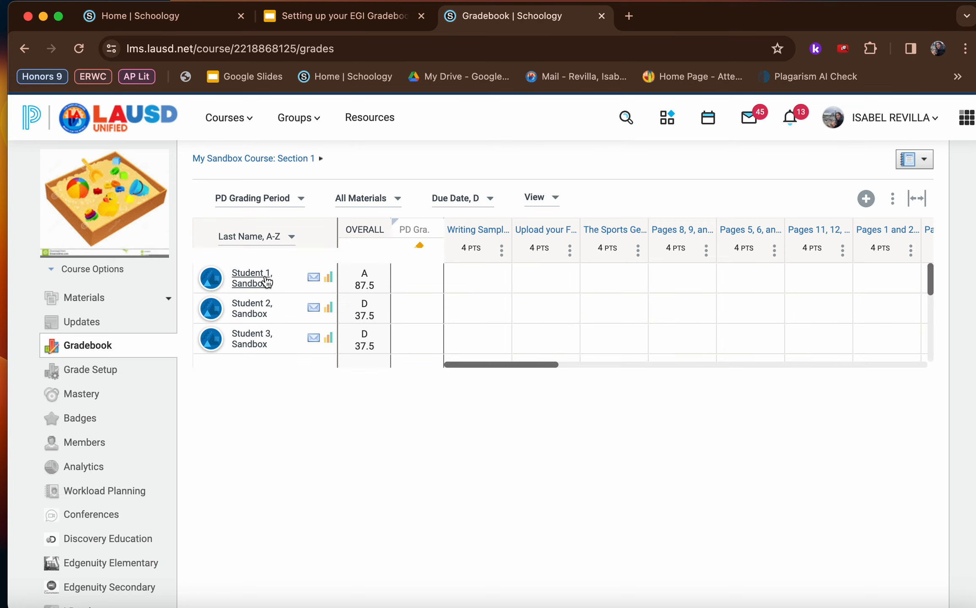
click(356, 206)
click(363, 258)
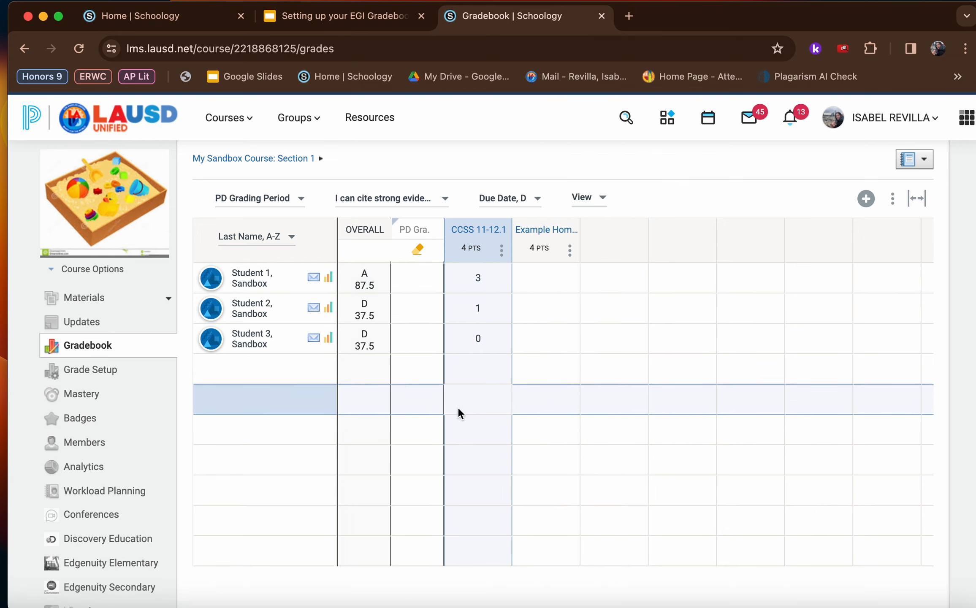
Clear the CCSS 11-12.1 scores of Sandbox Students 1, 2 and 3
click(476, 338)
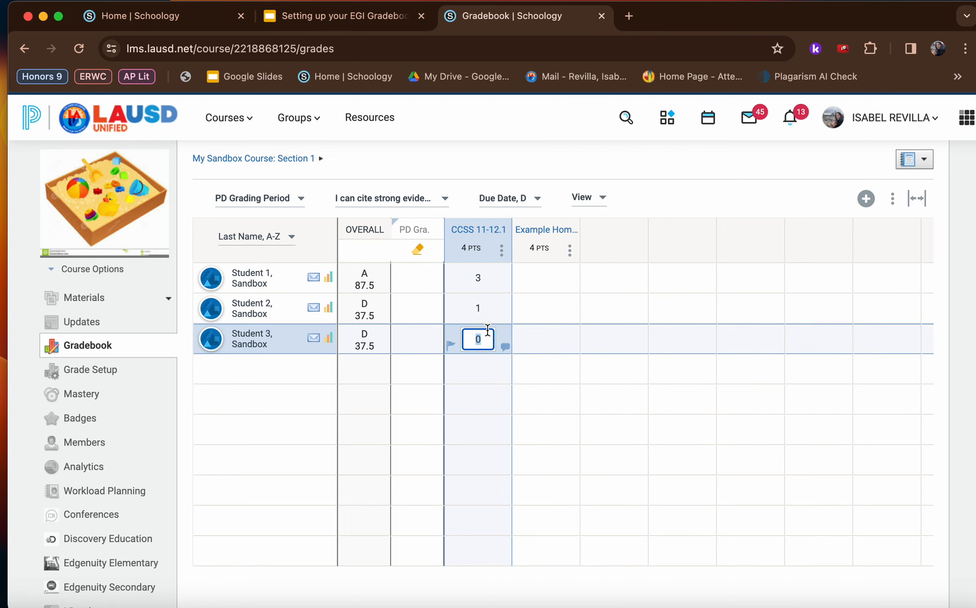
click(493, 307)
key(BackSpace)
click(493, 278)
key(BackSpace)
click(546, 165)
Enter Example Homework #1 scores of 4 for Sandbox Student 1, 3 for Student 2 and 1 for Student 3
click(562, 277)
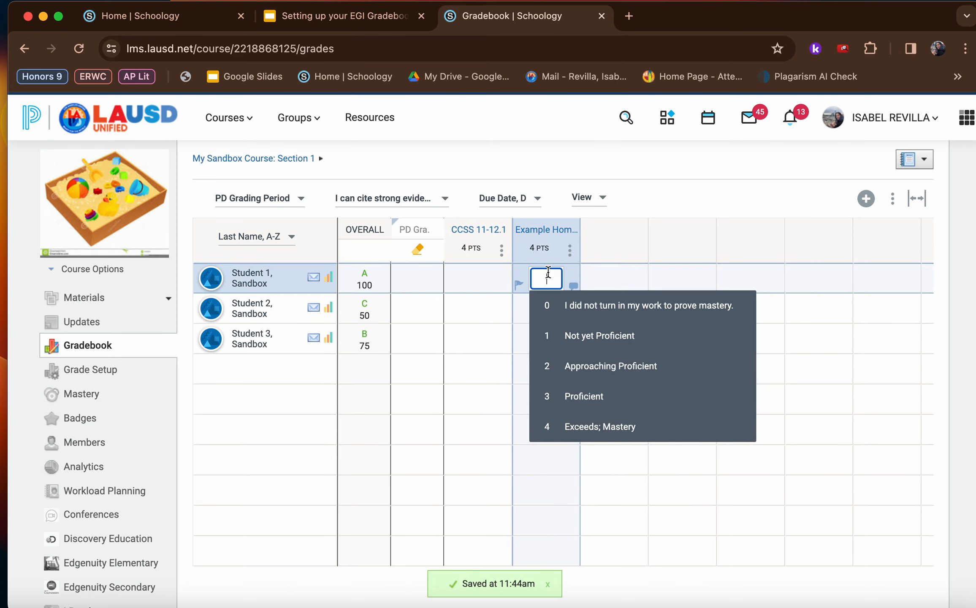
click(570, 426)
click(545, 307)
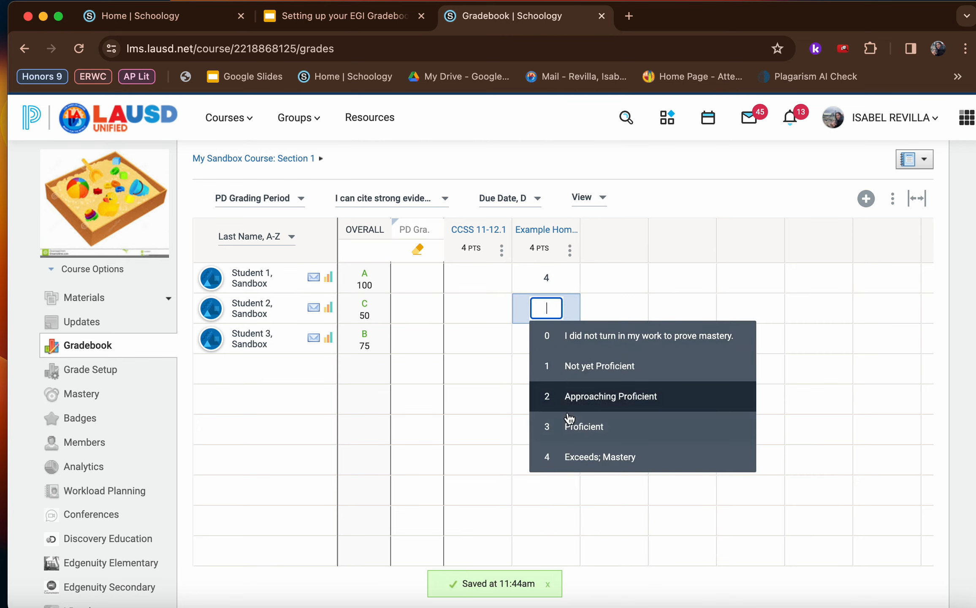
click(570, 425)
click(549, 338)
click(578, 399)
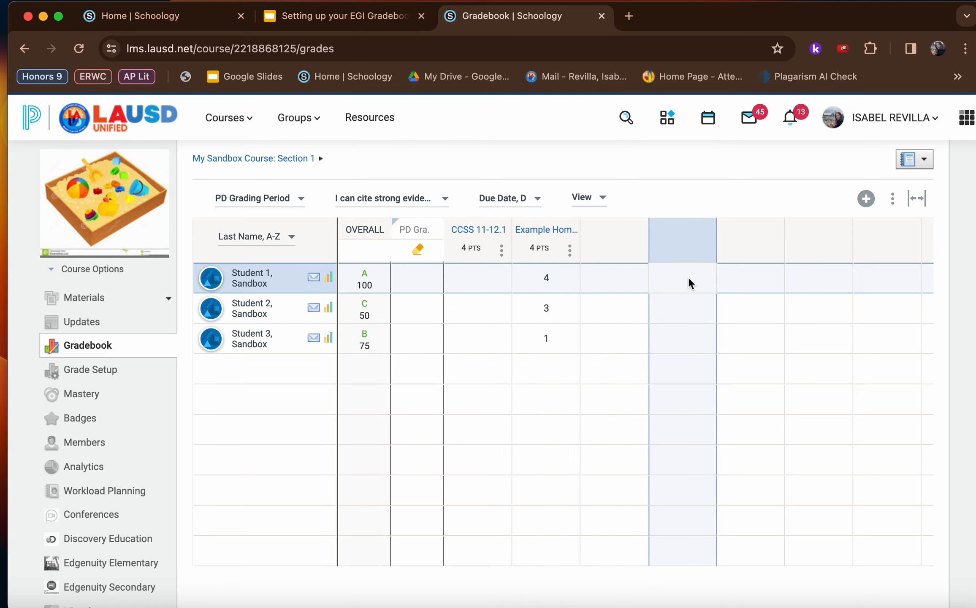
Enter CCSS 11-12.1 scores of 4 for Sandbox Student 1, 3 for Student 2 and 2 for Student 3
click(488, 275)
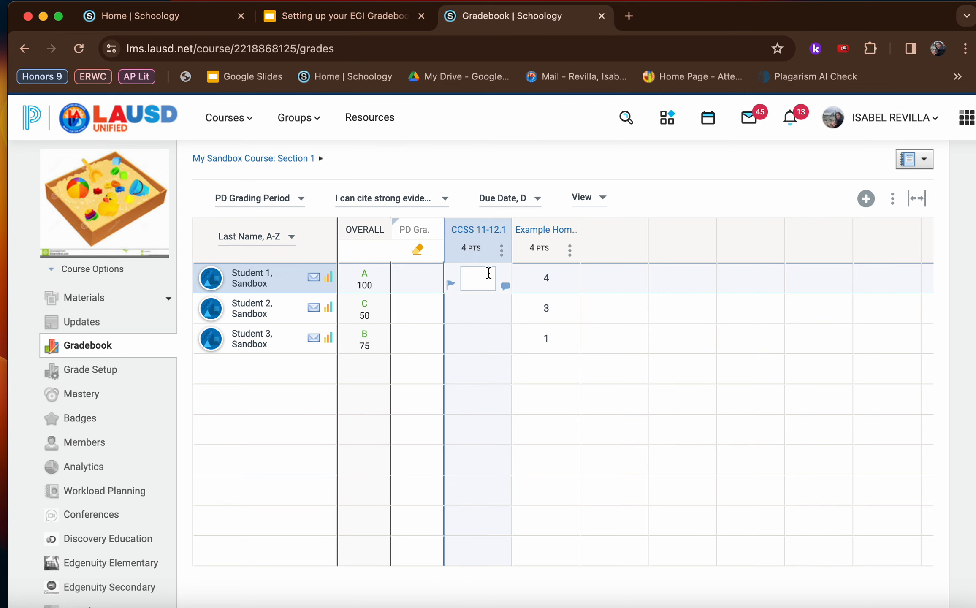
click(489, 275)
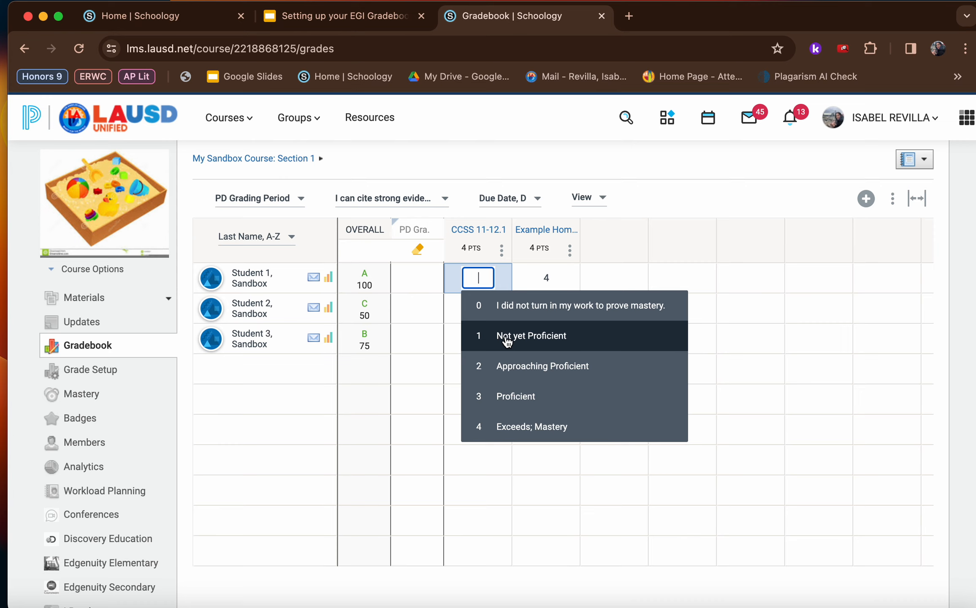
click(506, 426)
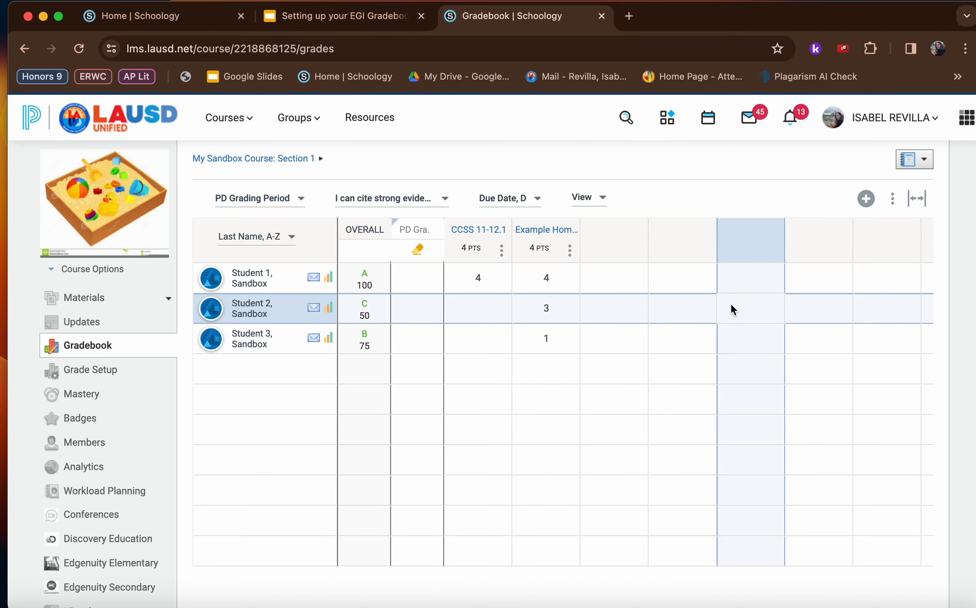
click(485, 308)
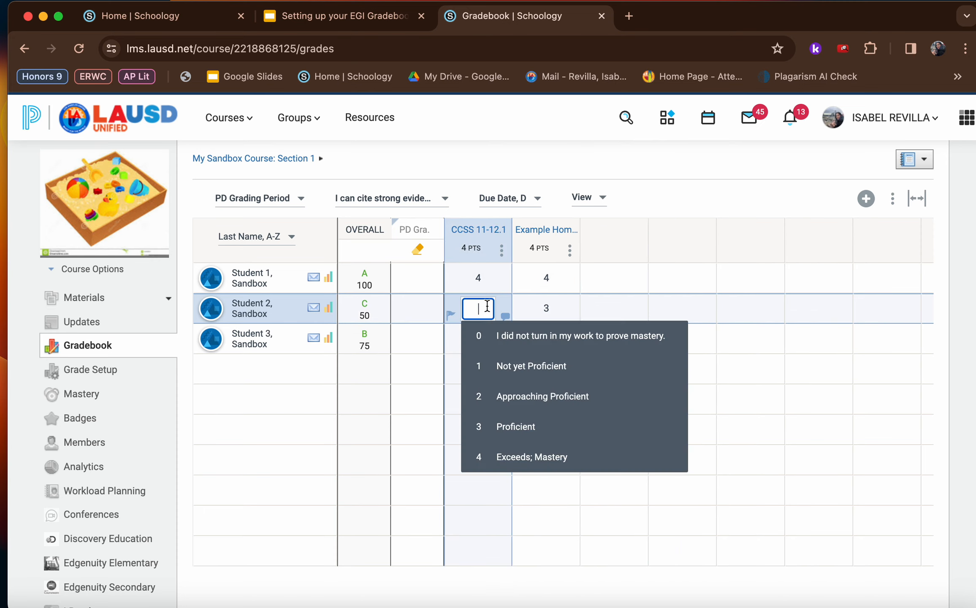
click(496, 436)
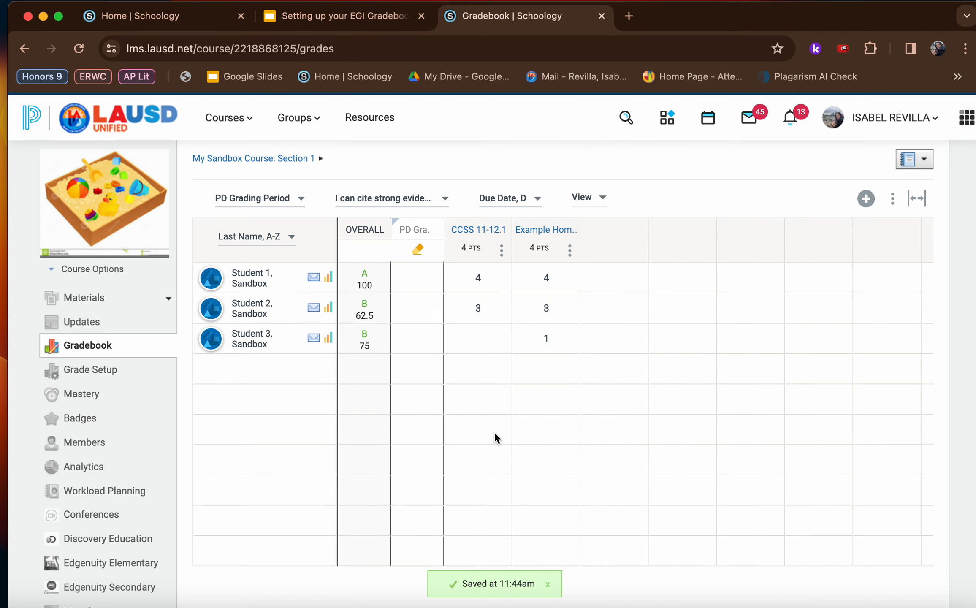
click(497, 340)
click(551, 340)
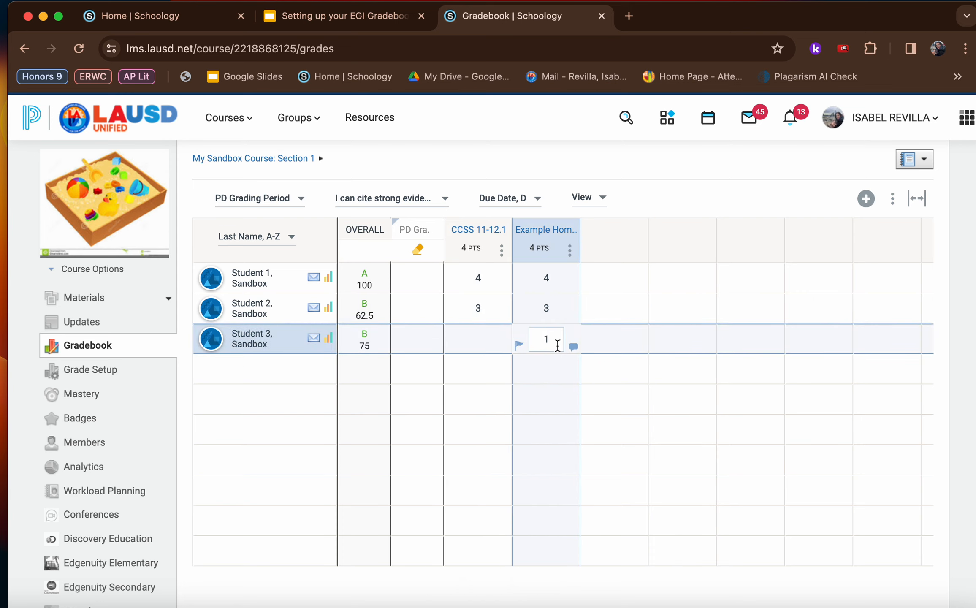
click(483, 338)
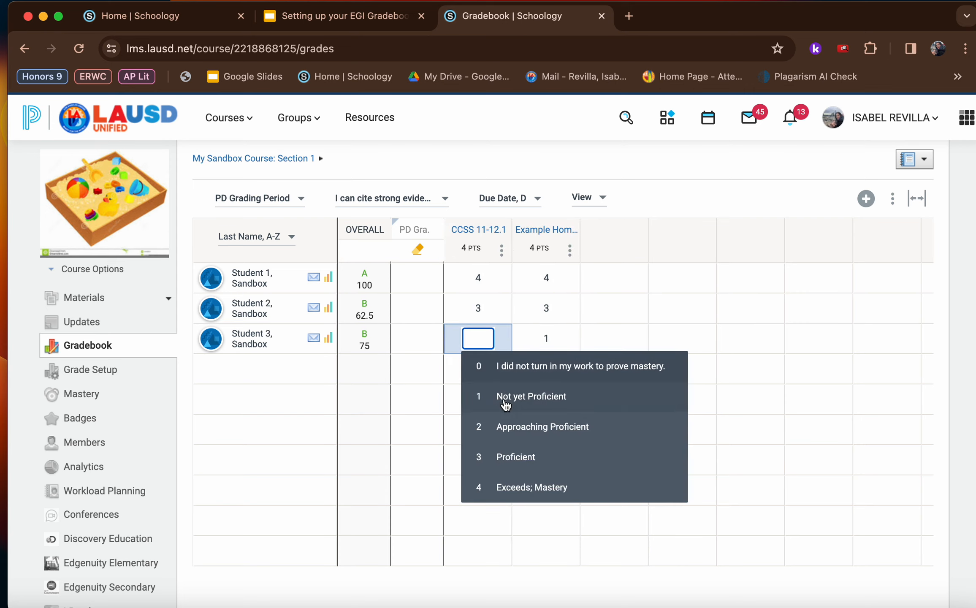
click(505, 428)
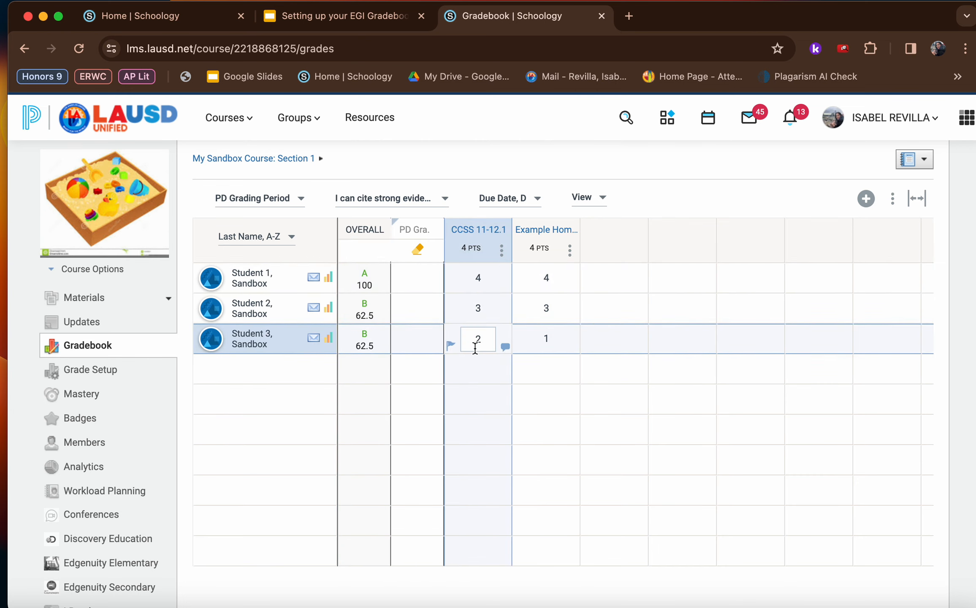
click(418, 277)
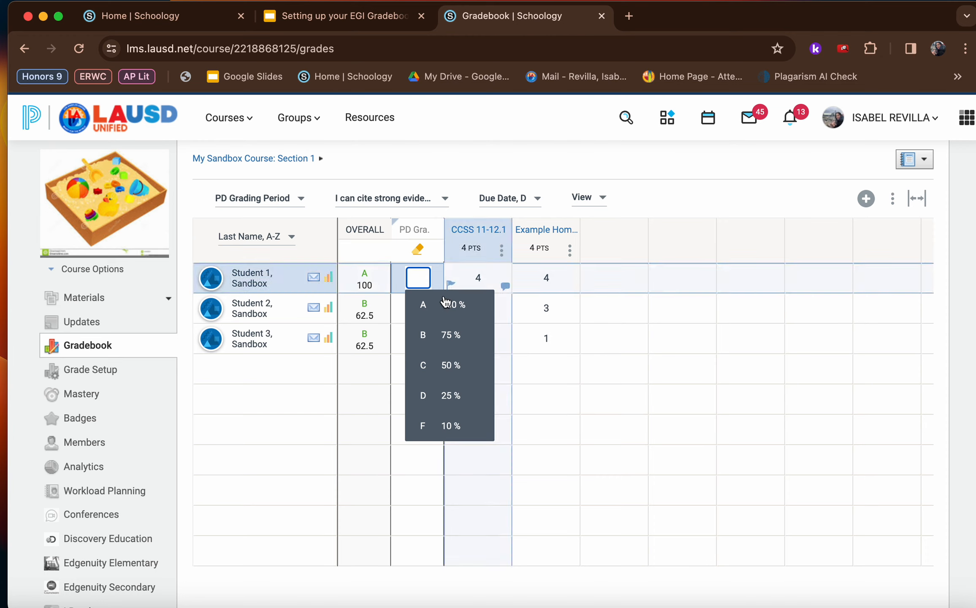
click(442, 154)
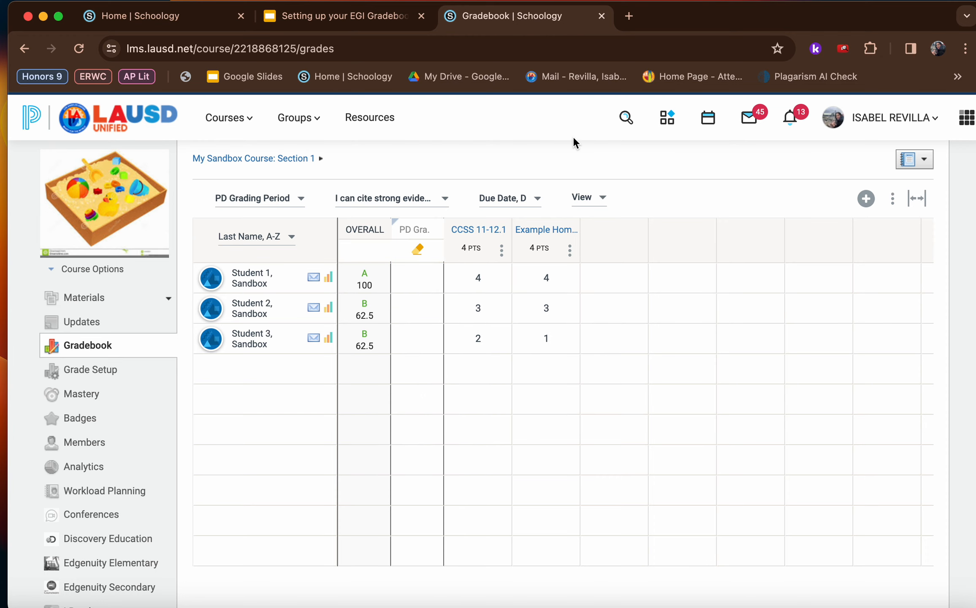
Return to the course materials of the sandbox course
click(81, 299)
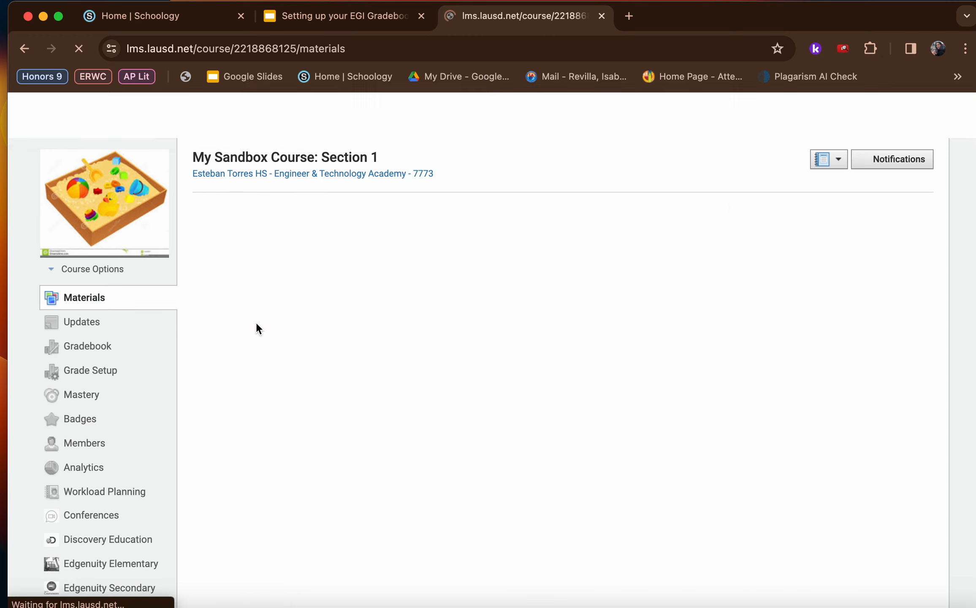